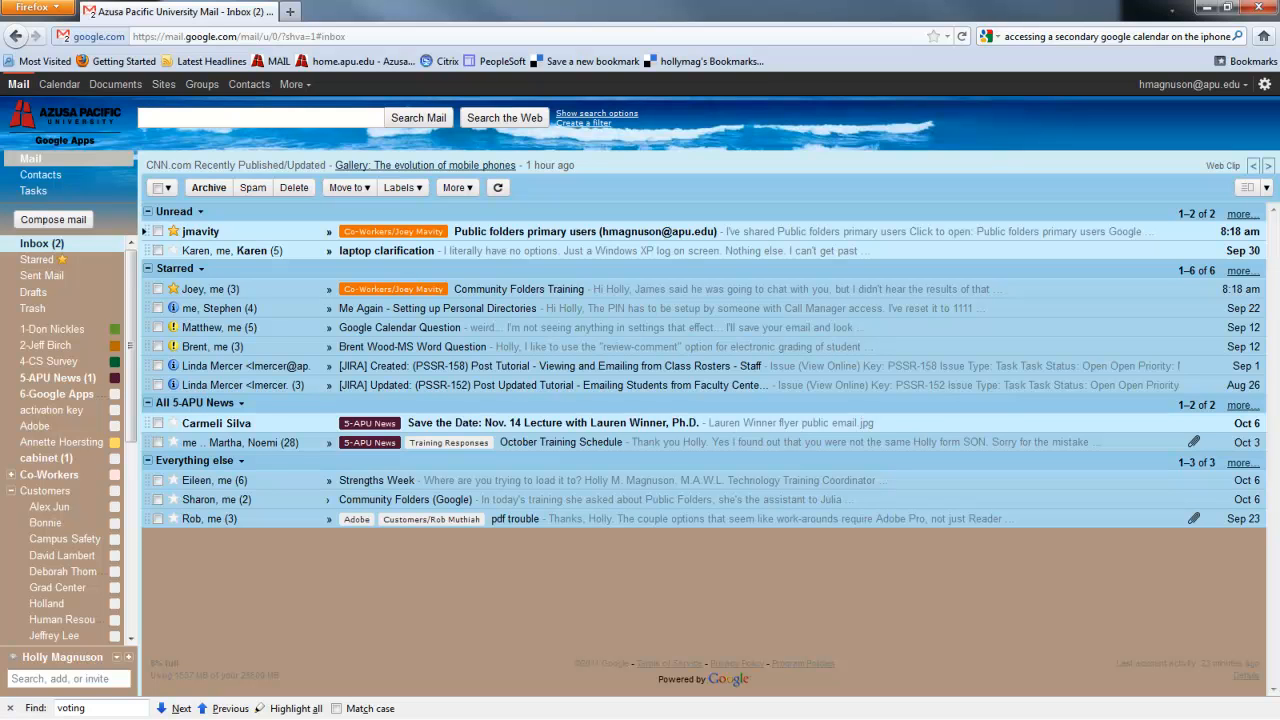
Step: Switch to Google Docs from the mail inbox, view the documents owned by the account, and return to the Home list
{"action": "left_click", "coordinate": [119, 91]}
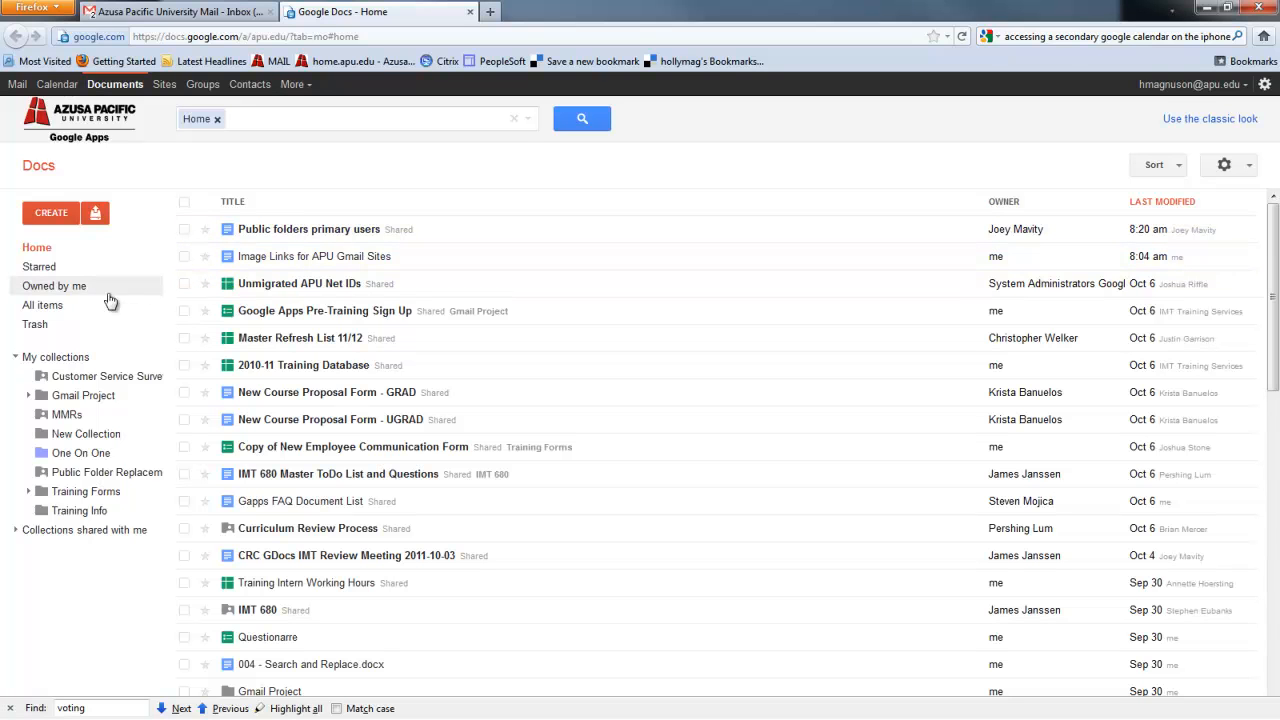
{"action": "left_click", "coordinate": [52, 291]}
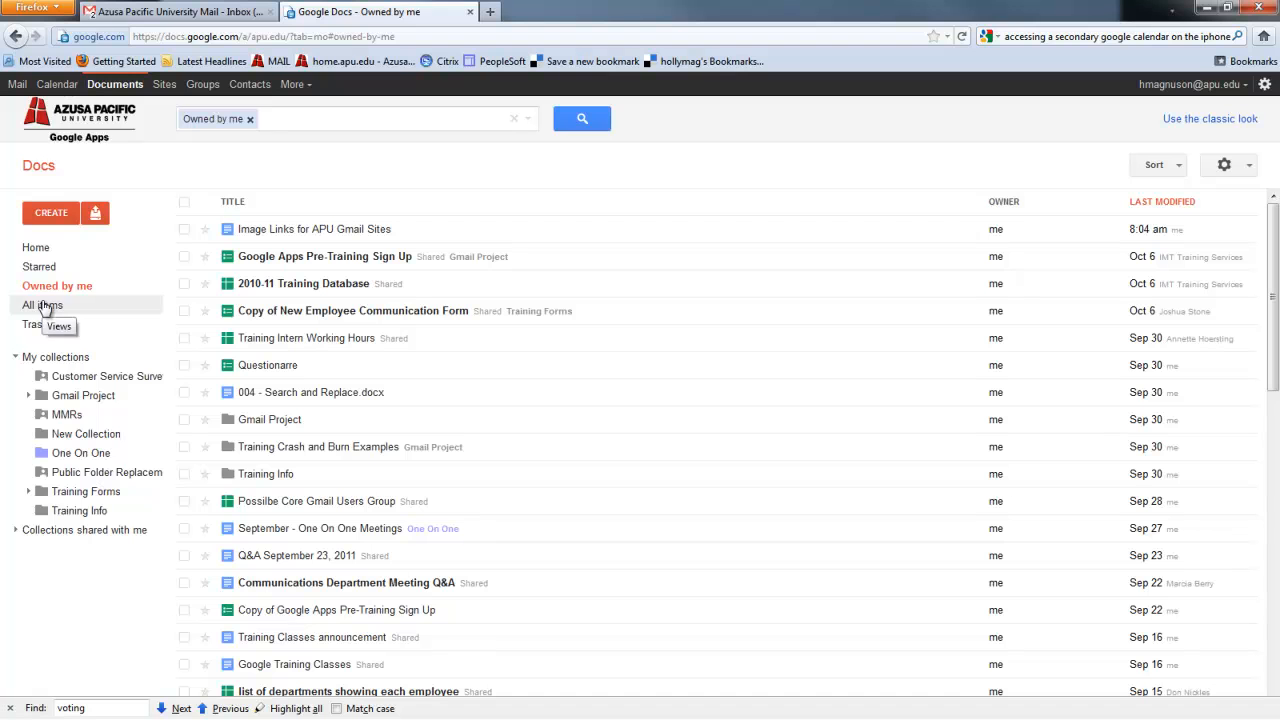
{"action": "left_click", "coordinate": [38, 249]}
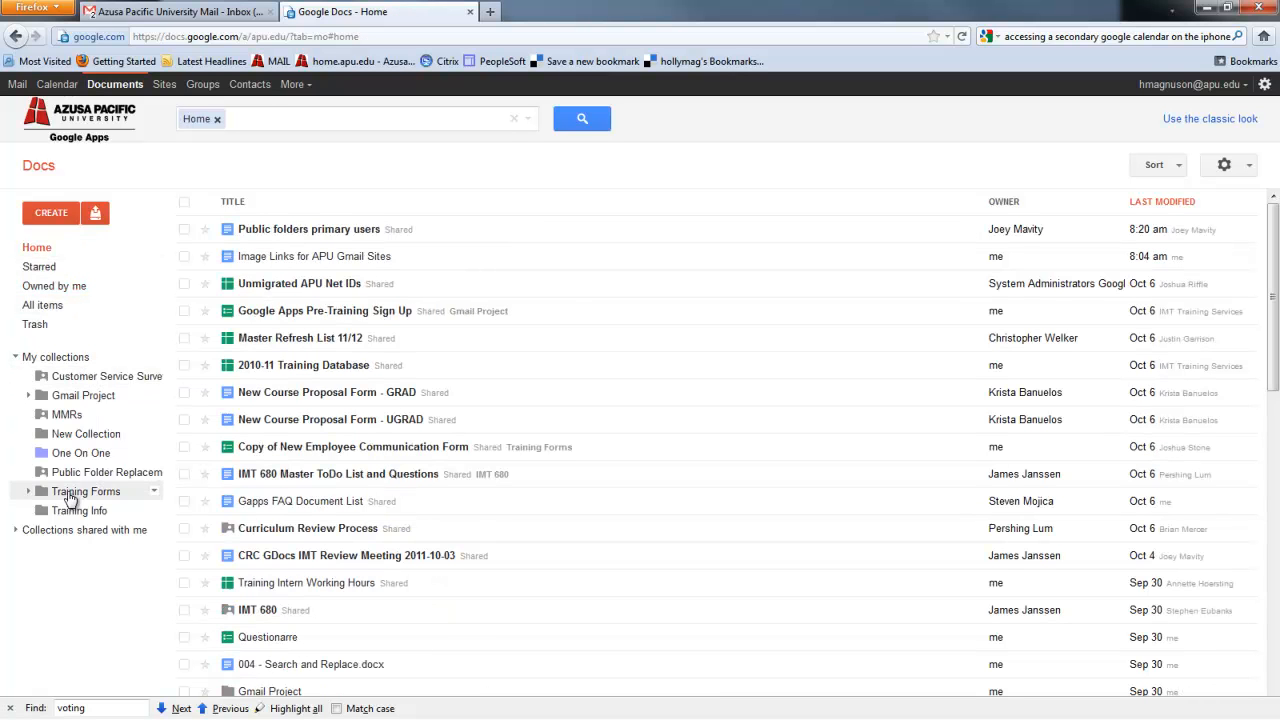
Step: Create a new text document and rename it as Test Document
{"action": "left_click", "coordinate": [52, 214]}
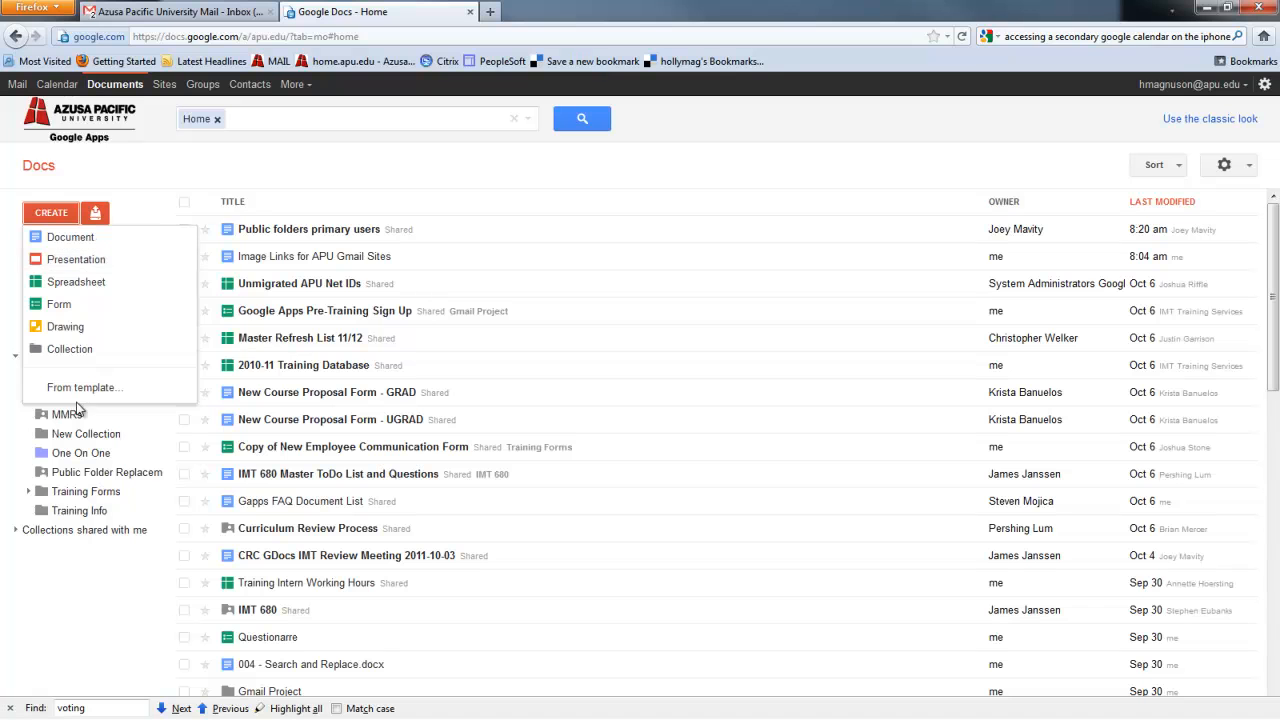
{"action": "left_click", "coordinate": [72, 241]}
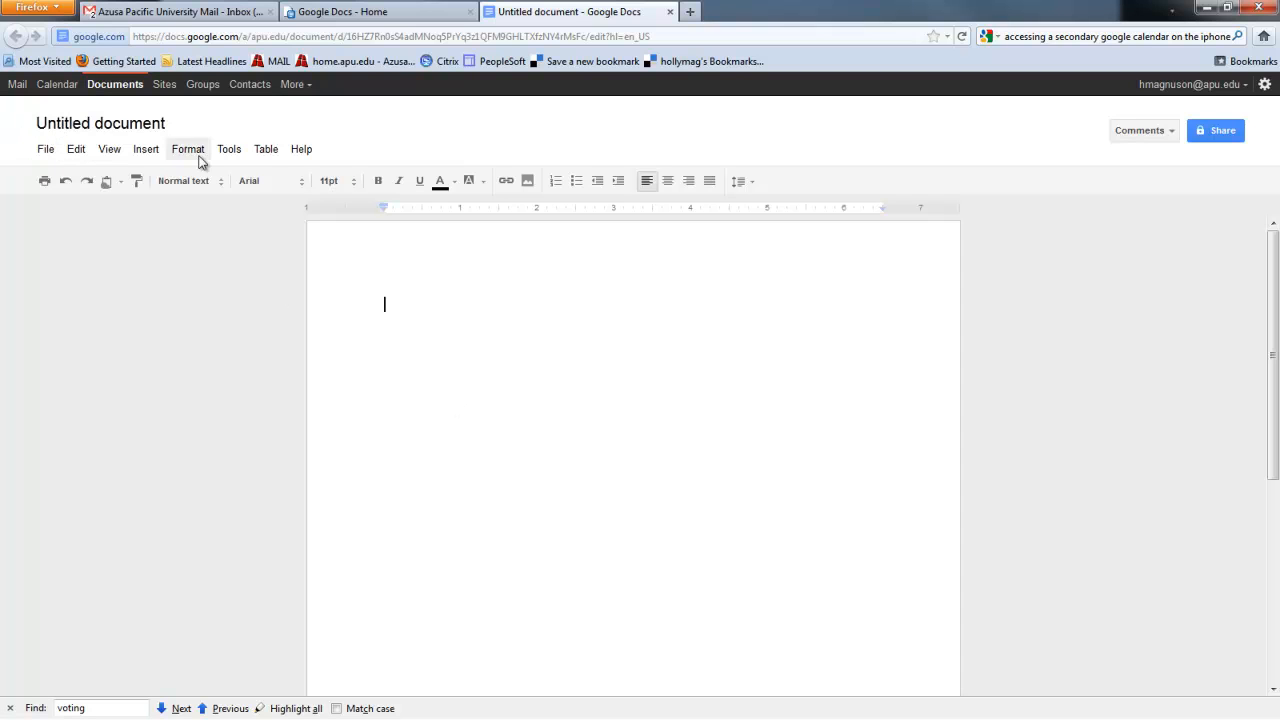
{"action": "left_click", "coordinate": [95, 122]}
{"action": "type", "text": "Test Document"}
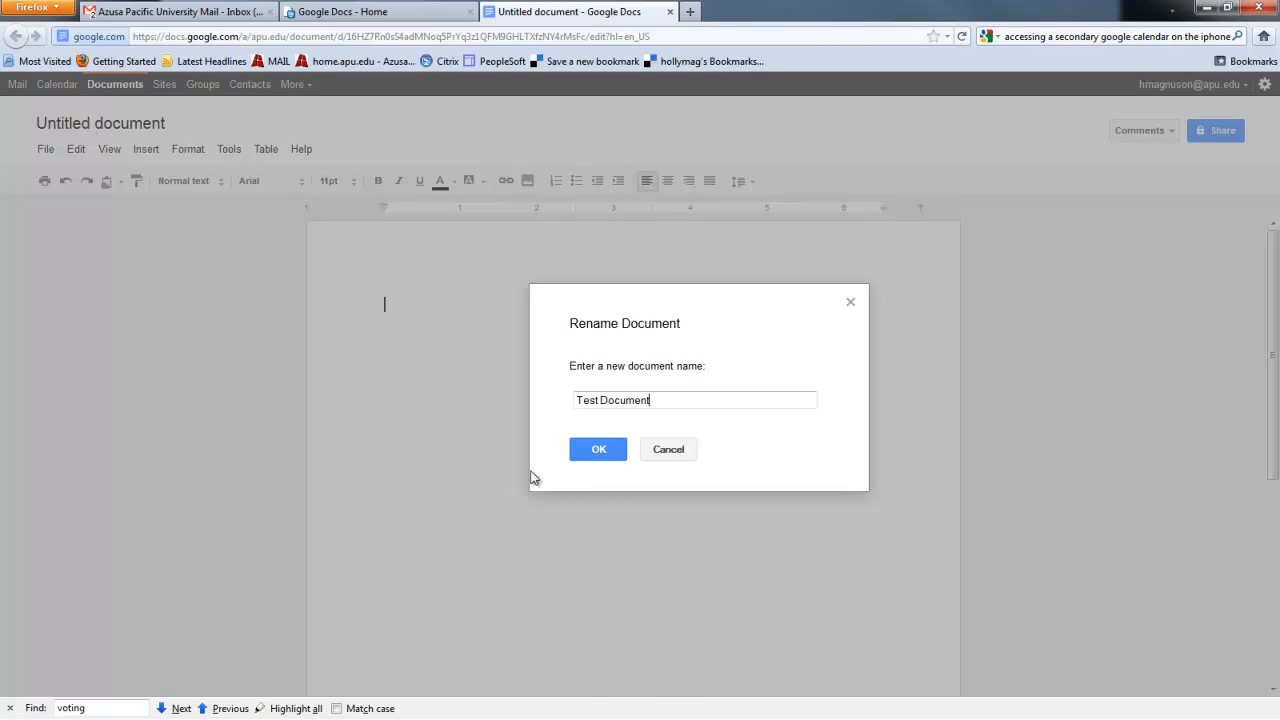
{"action": "left_click", "coordinate": [583, 451]}
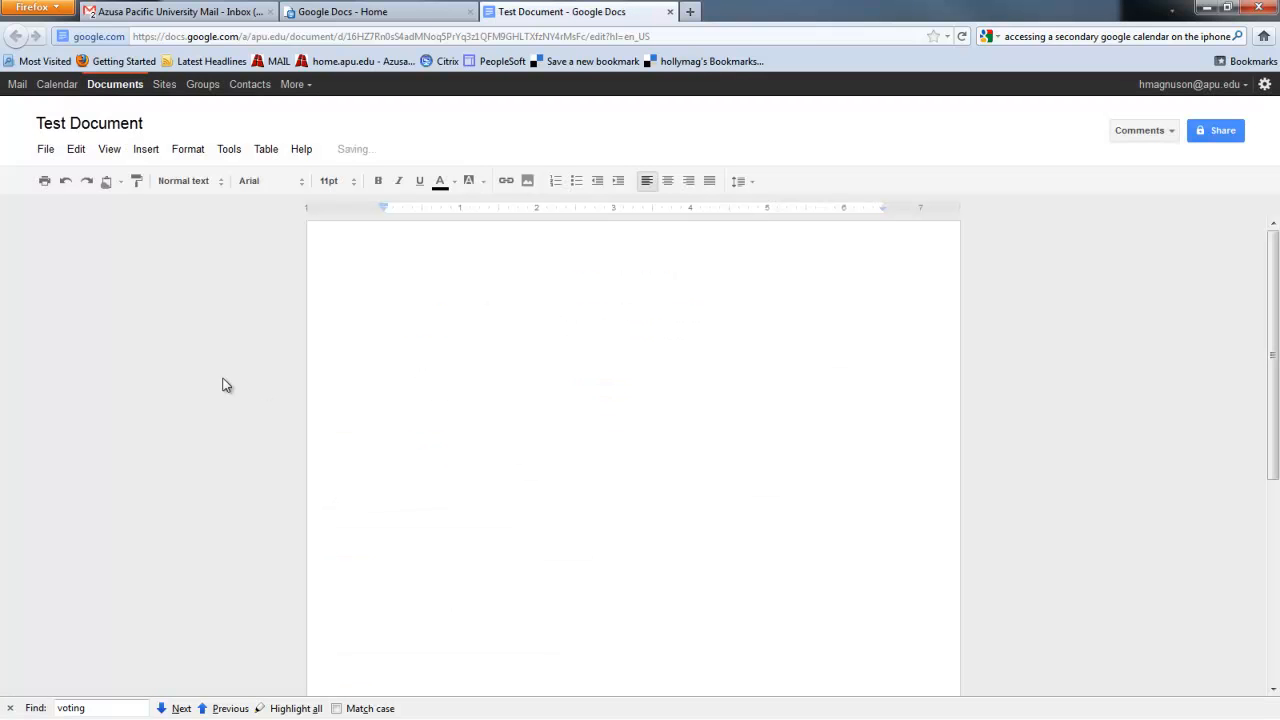
{"action": "left_click", "coordinate": [222, 183]}
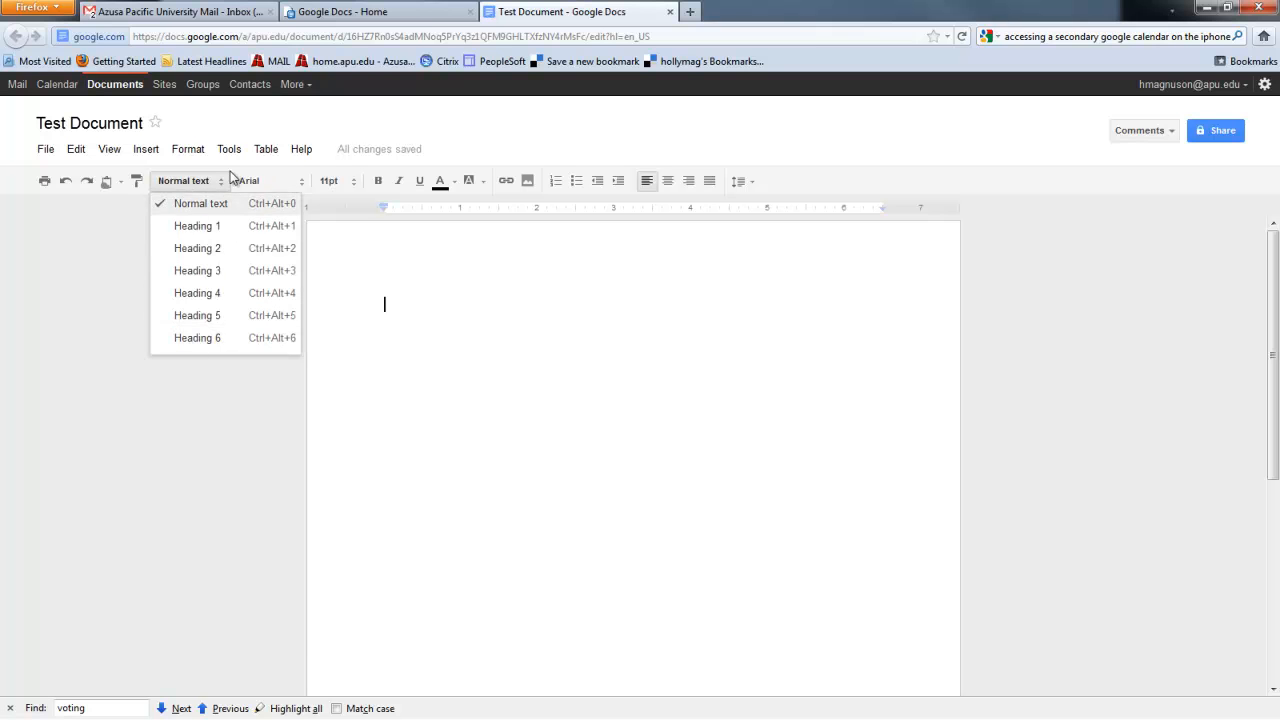
{"action": "left_click", "coordinate": [300, 182]}
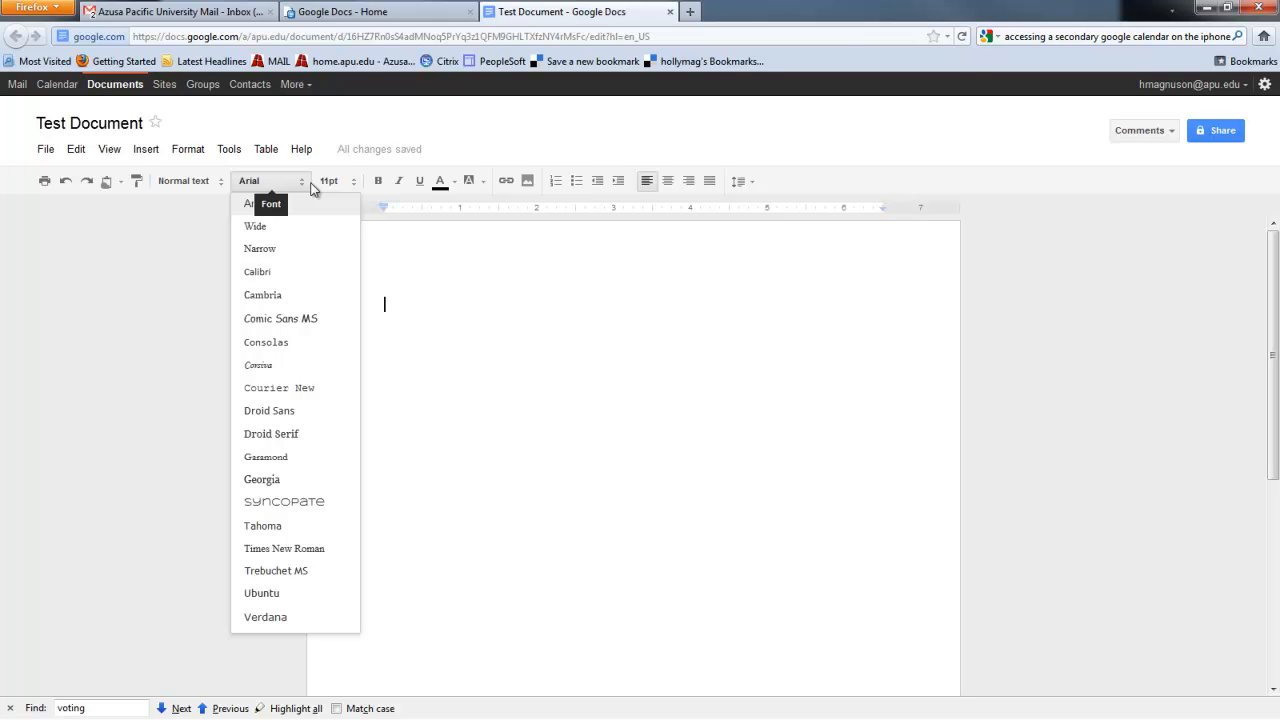
{"action": "left_click", "coordinate": [345, 181]}
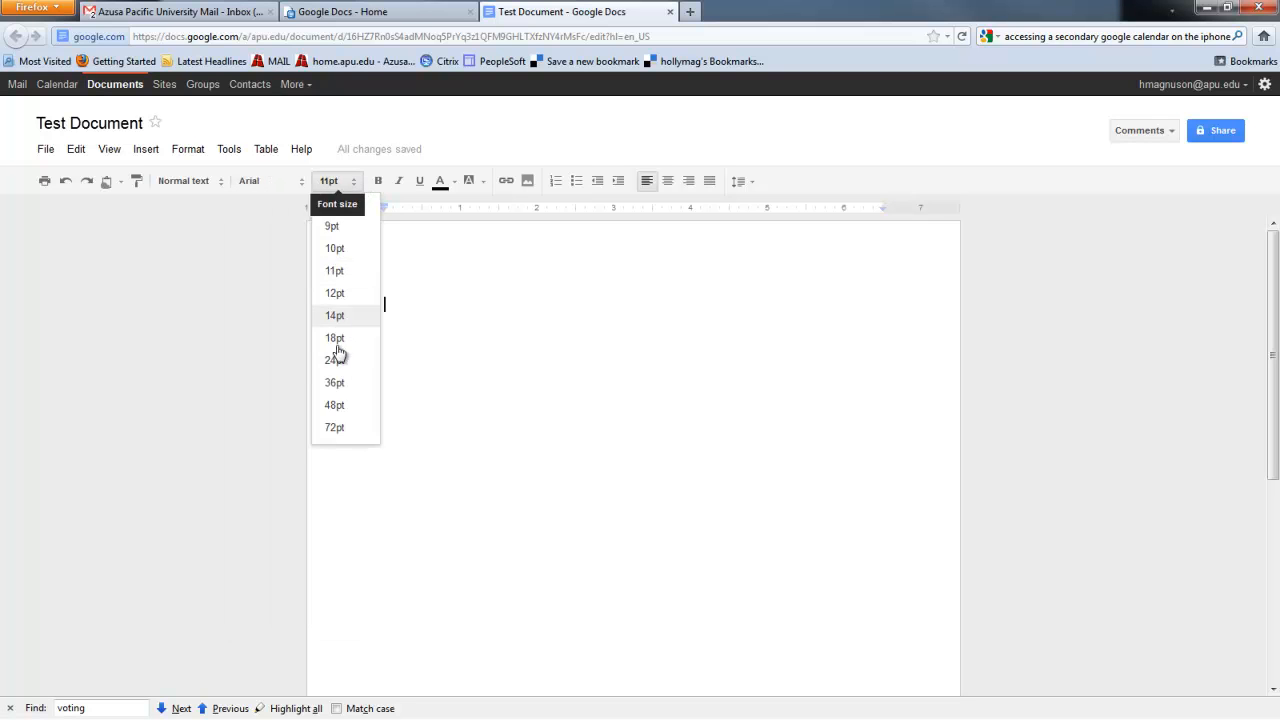
{"action": "left_click", "coordinate": [410, 175]}
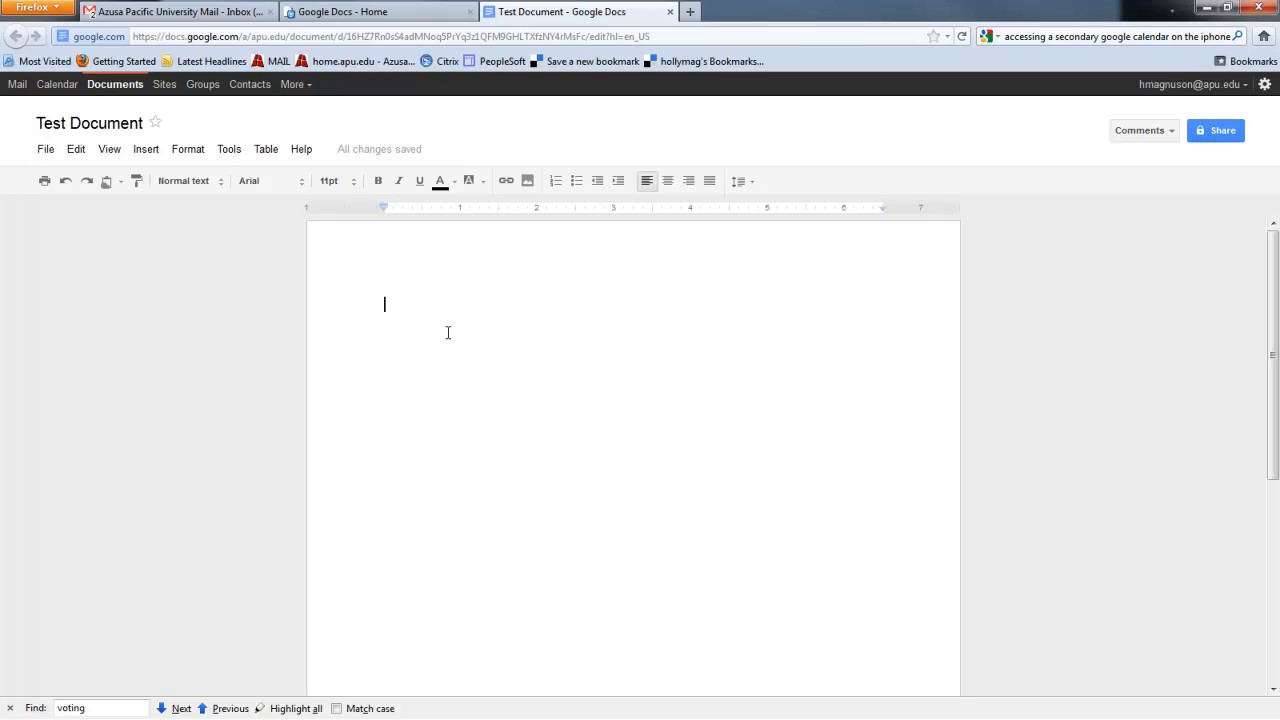
Step: Write the sentence "This is a simple document." in the document body, with a capital T
{"action": "type", "text": "this is a simple document."}
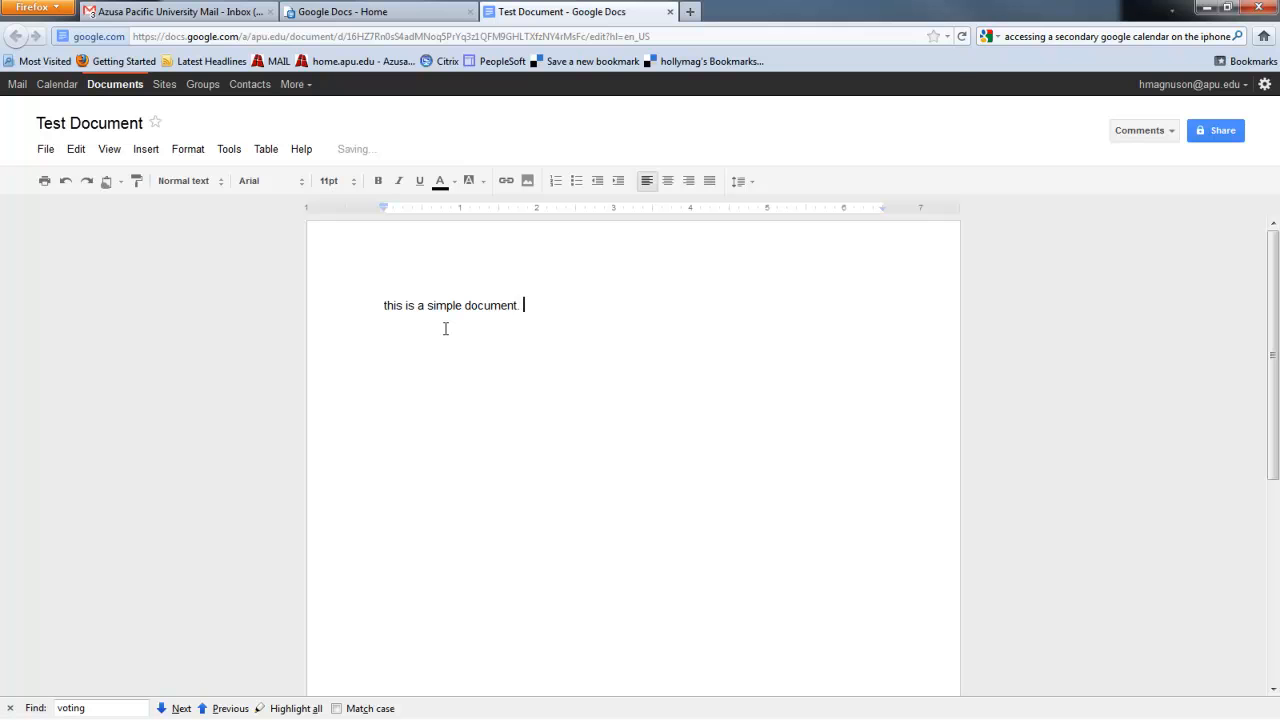
{"action": "left_click", "coordinate": [383, 307]}
{"action": "key", "text": "Delete"}
{"action": "type", "text": "T"}
{"action": "left_click", "coordinate": [554, 309]}
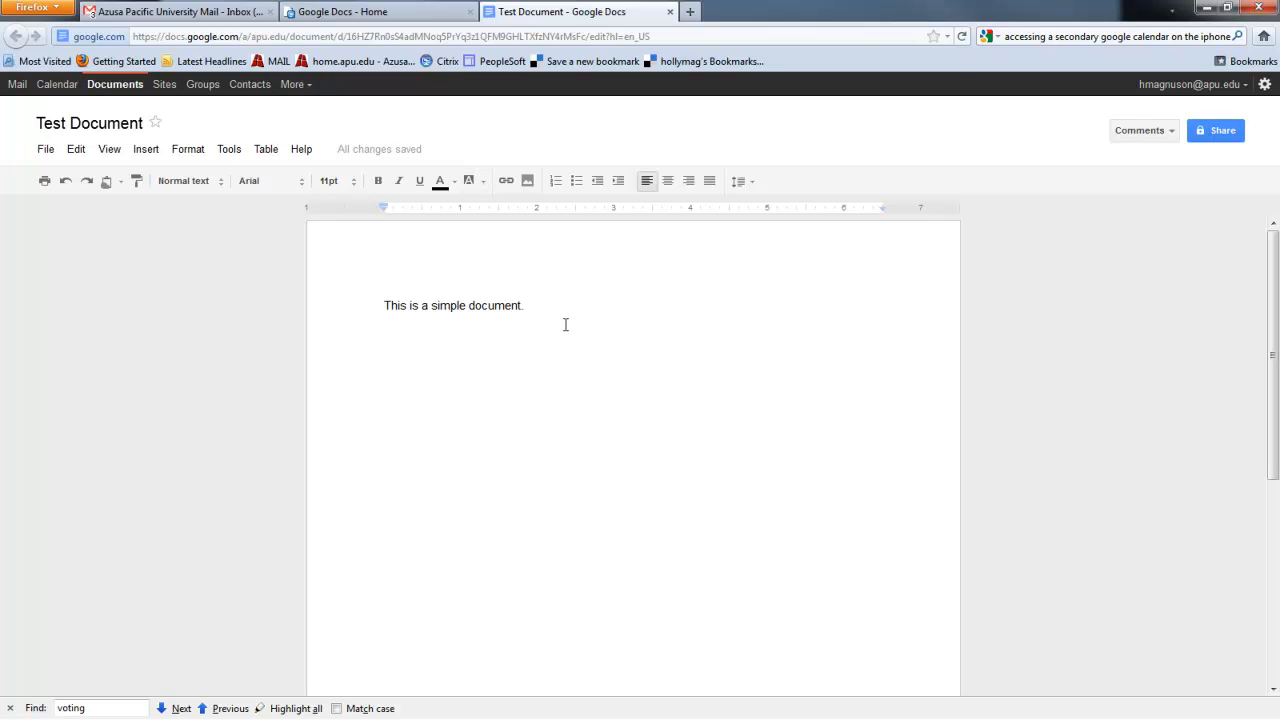
Step: Share Test Document with a first colleague from the contact suggestions, keeping the "Can edit" permission and e-mail notification
{"action": "left_click", "coordinate": [1217, 131]}
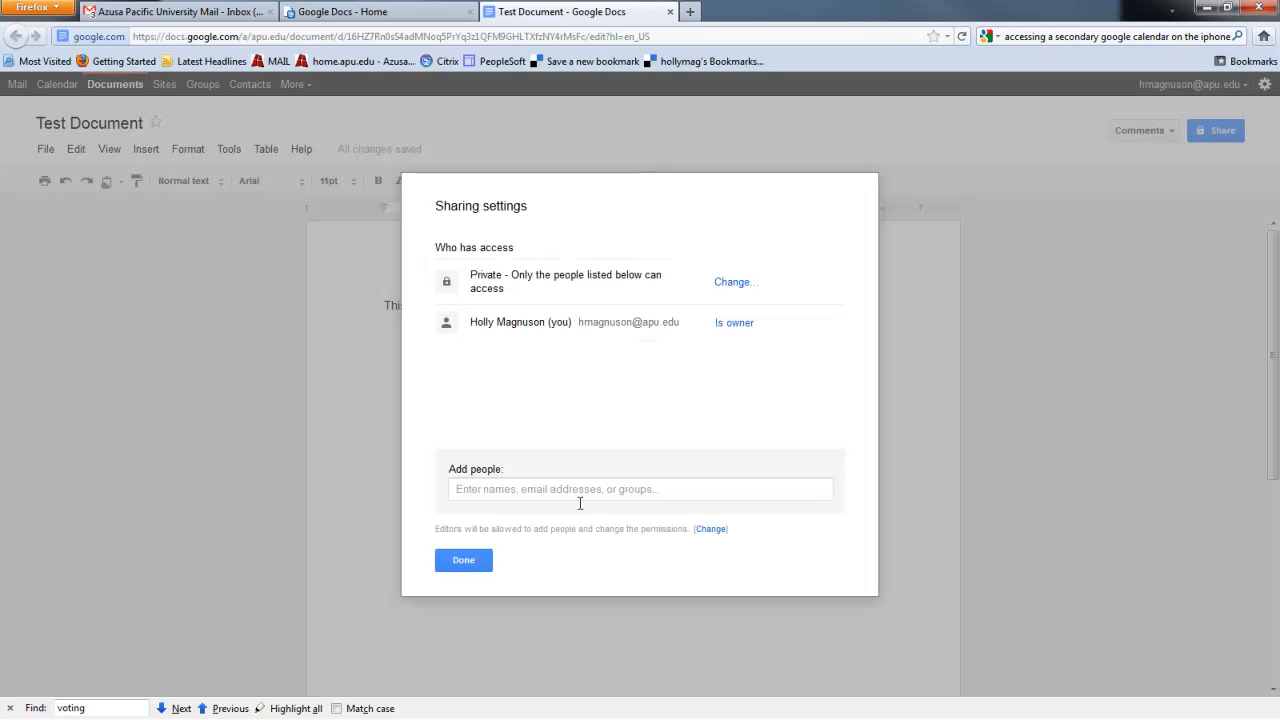
{"action": "left_click", "coordinate": [496, 486]}
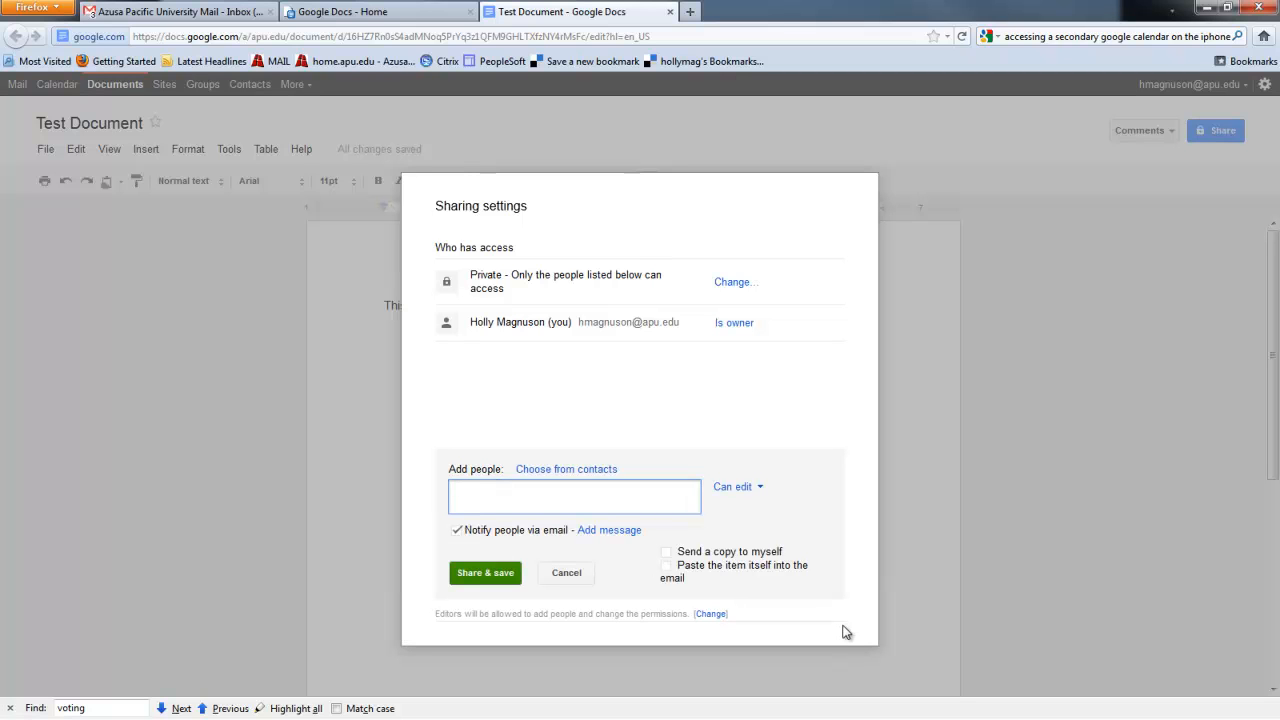
{"action": "type", "text": "Dante"}
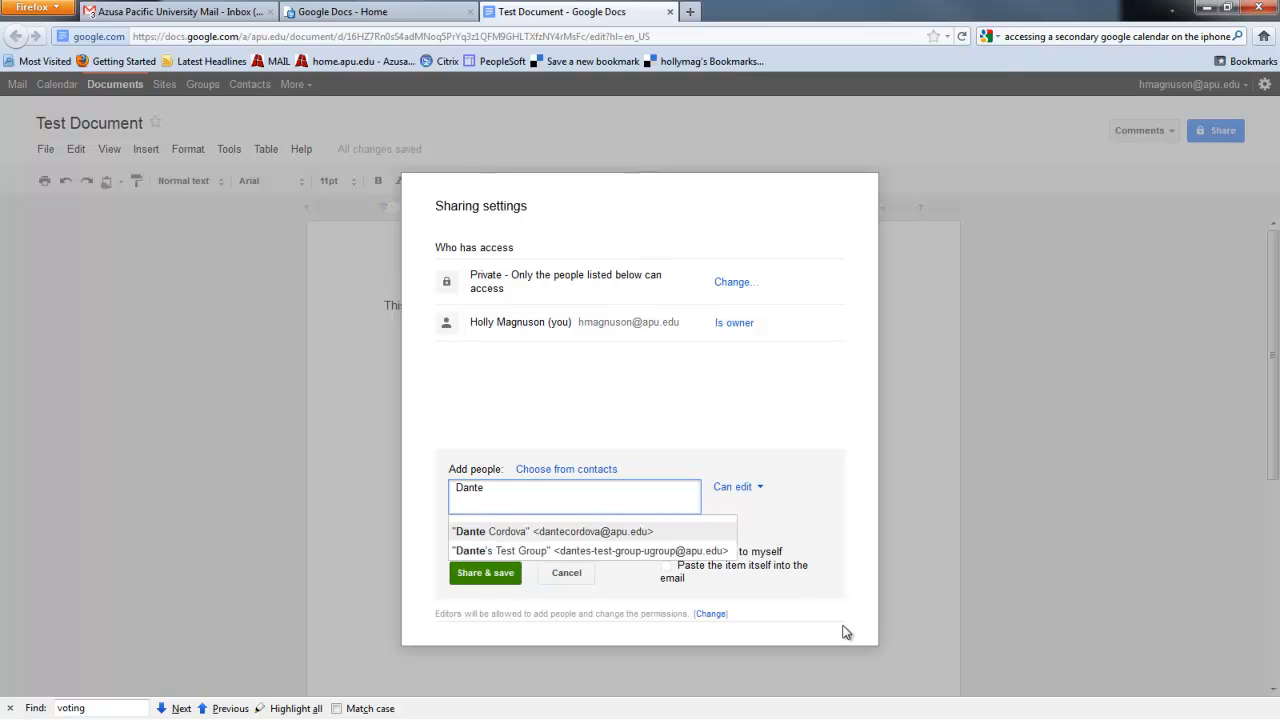
{"action": "key", "text": "Return"}
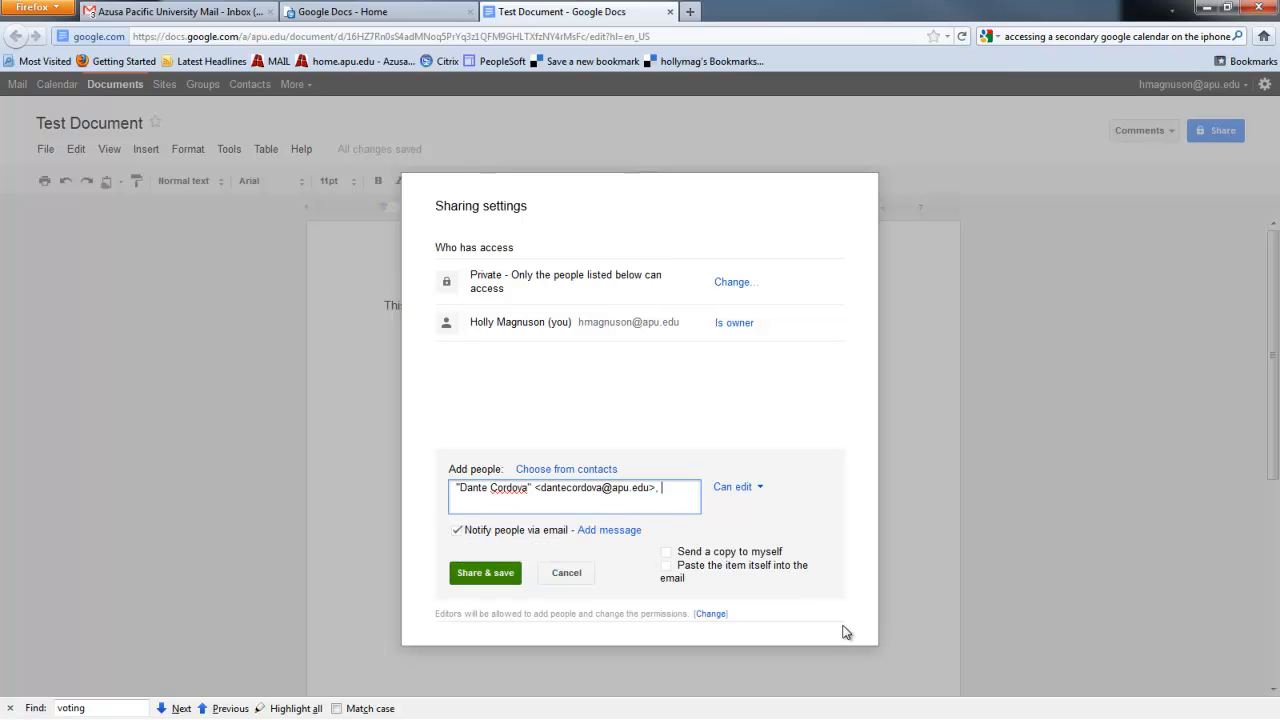
{"action": "left_click", "coordinate": [760, 490]}
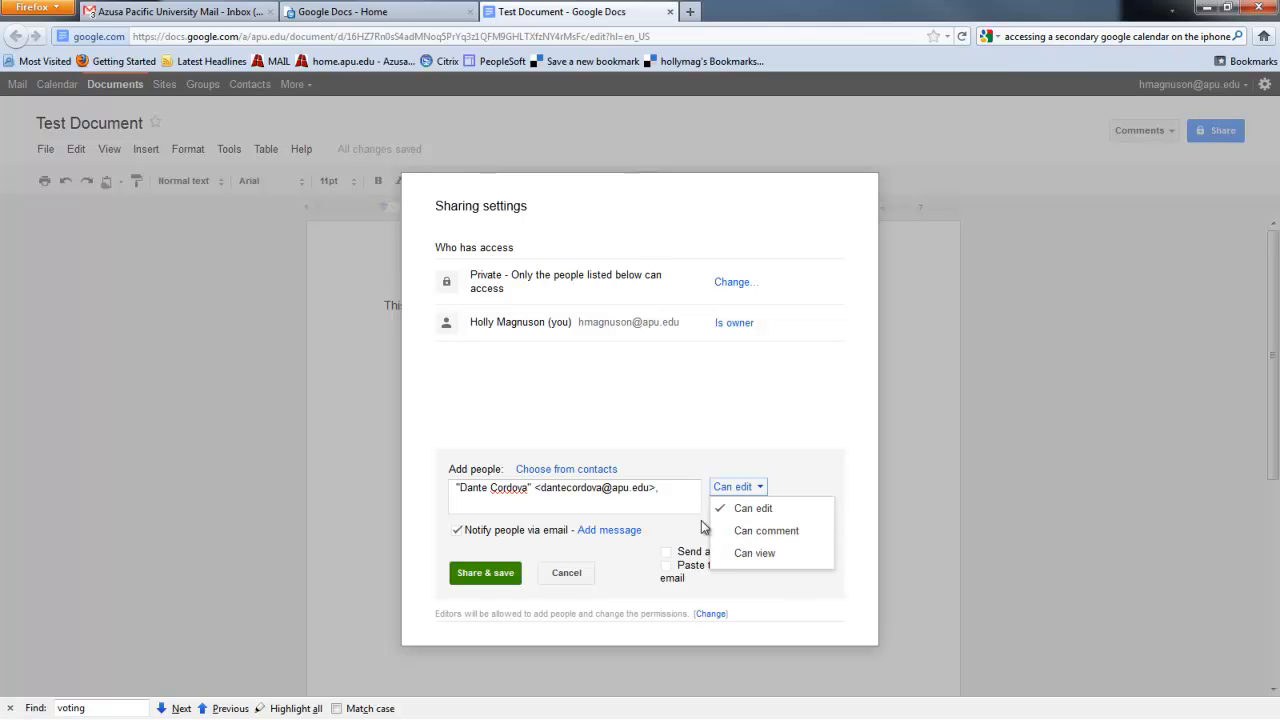
{"action": "left_click", "coordinate": [687, 497]}
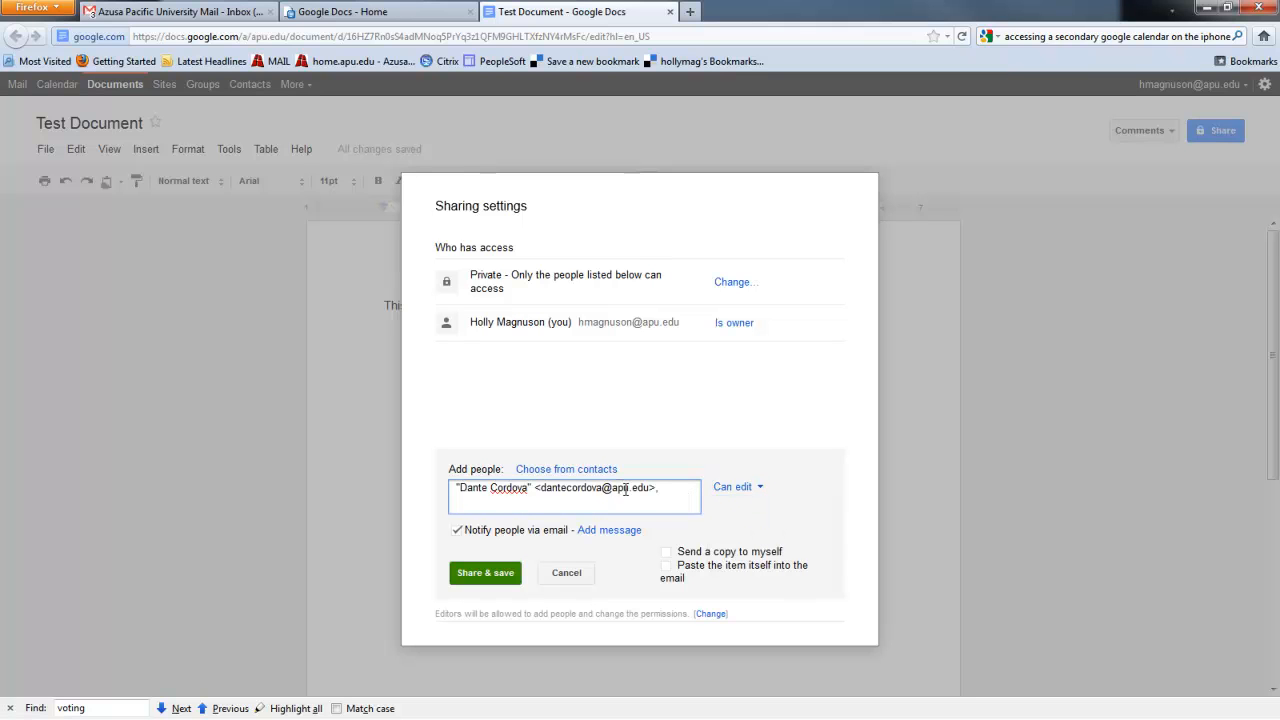
{"action": "left_click", "coordinate": [484, 573]}
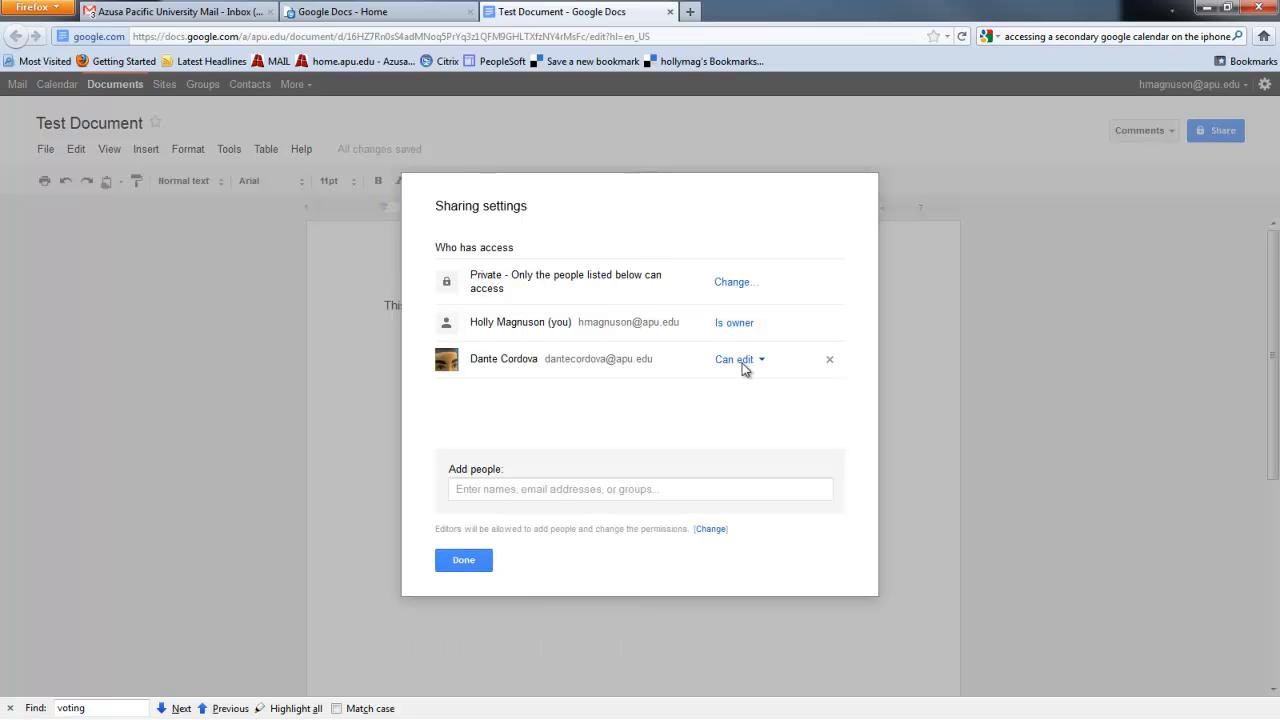
Step: Share the document with a second colleague, giving them the "Can comment" permission
{"action": "left_click", "coordinate": [530, 494]}
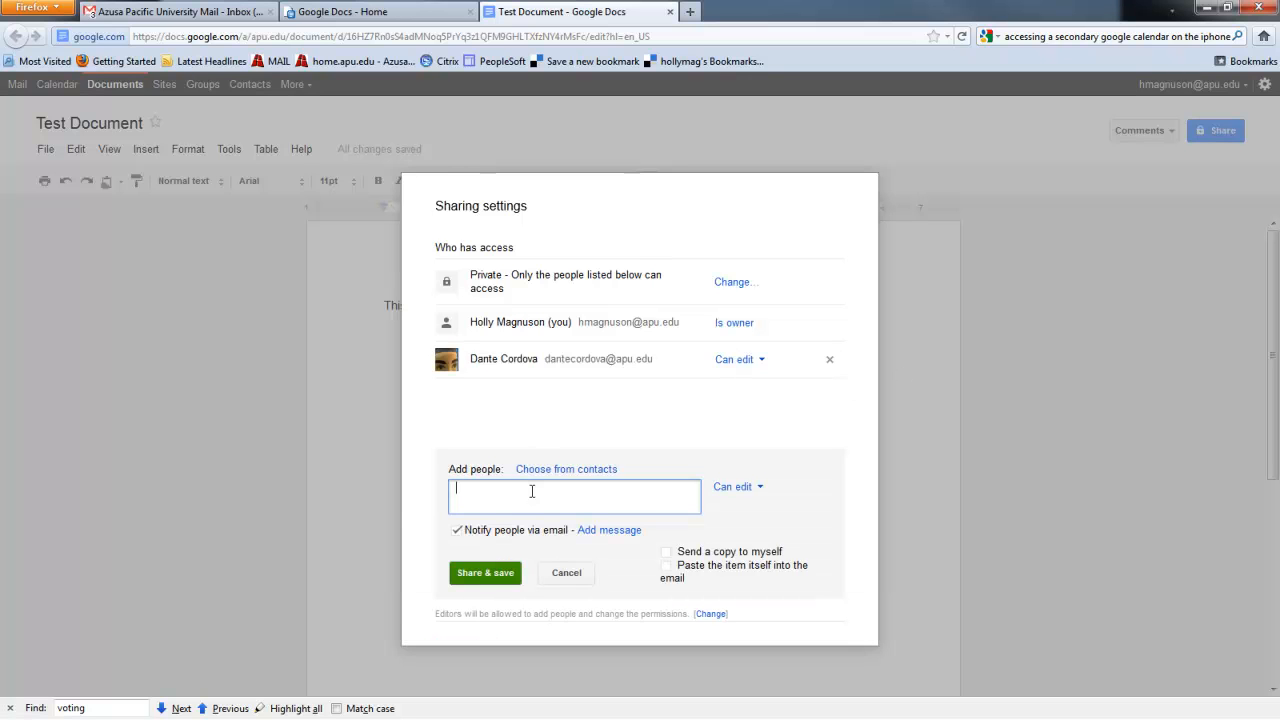
{"action": "type", "text": "don"}
{"action": "key", "text": "Return"}
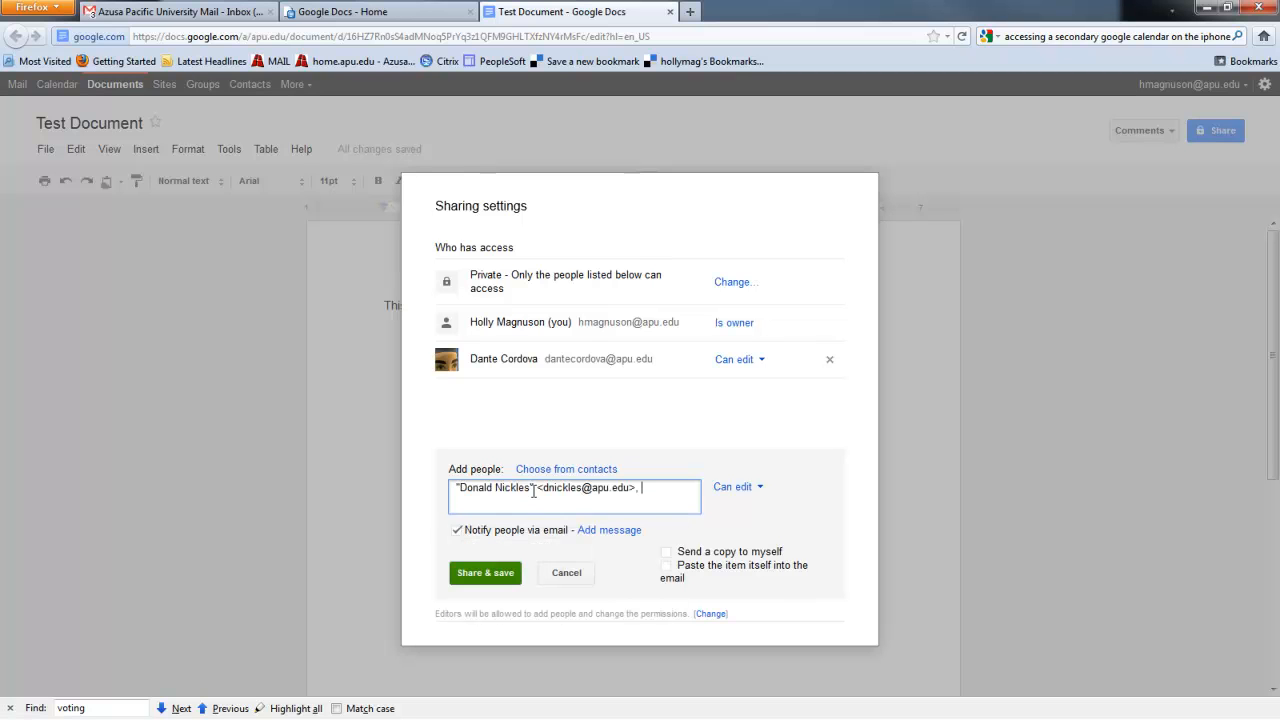
{"action": "left_click", "coordinate": [758, 489]}
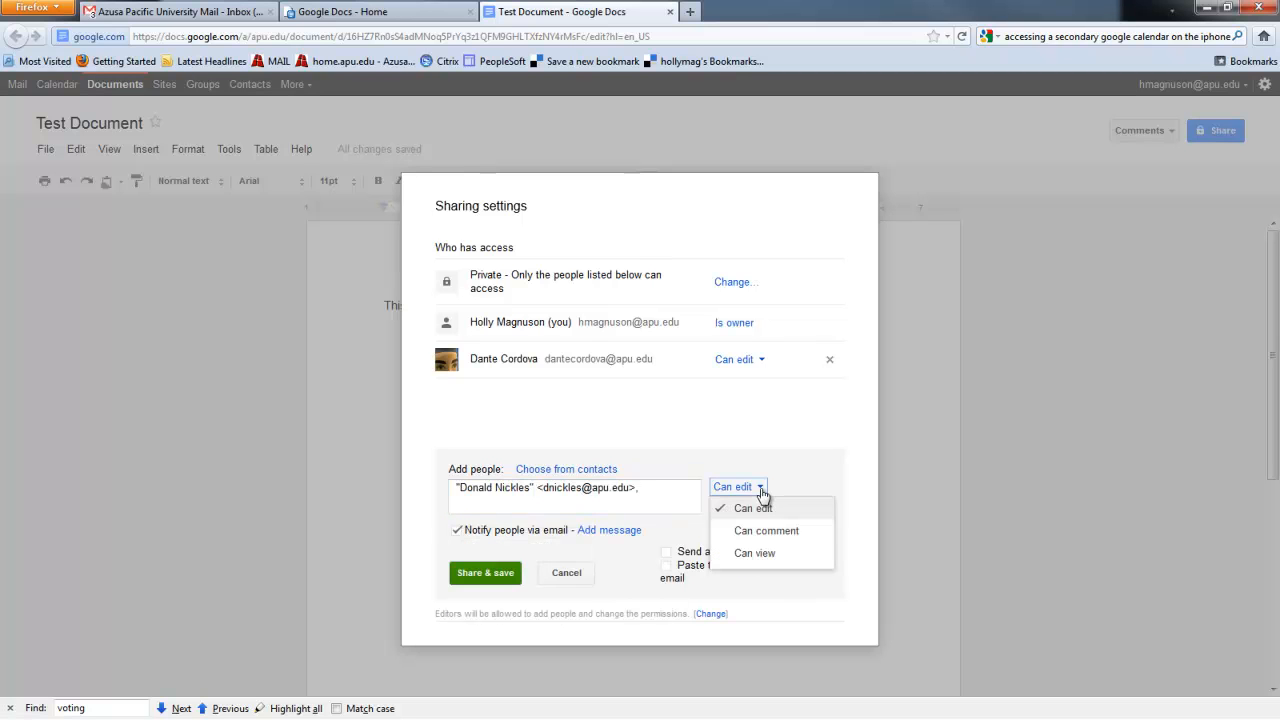
{"action": "left_click", "coordinate": [758, 533]}
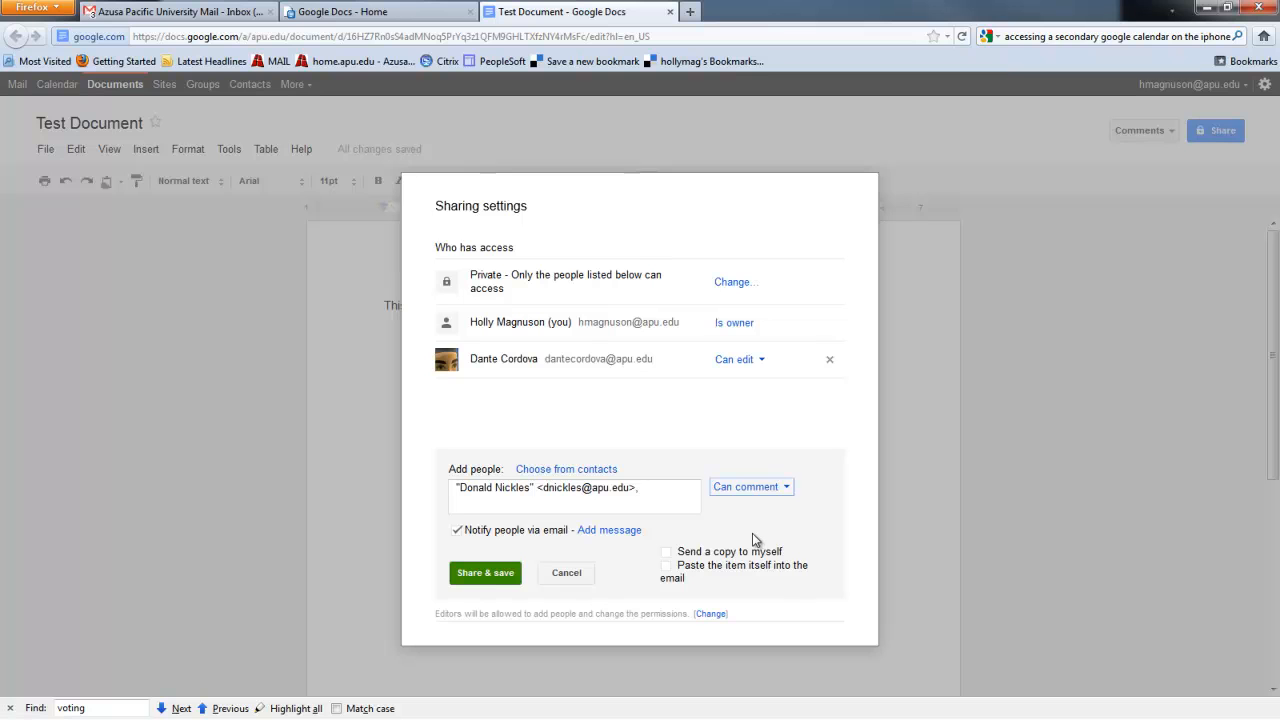
{"action": "left_click", "coordinate": [497, 575]}
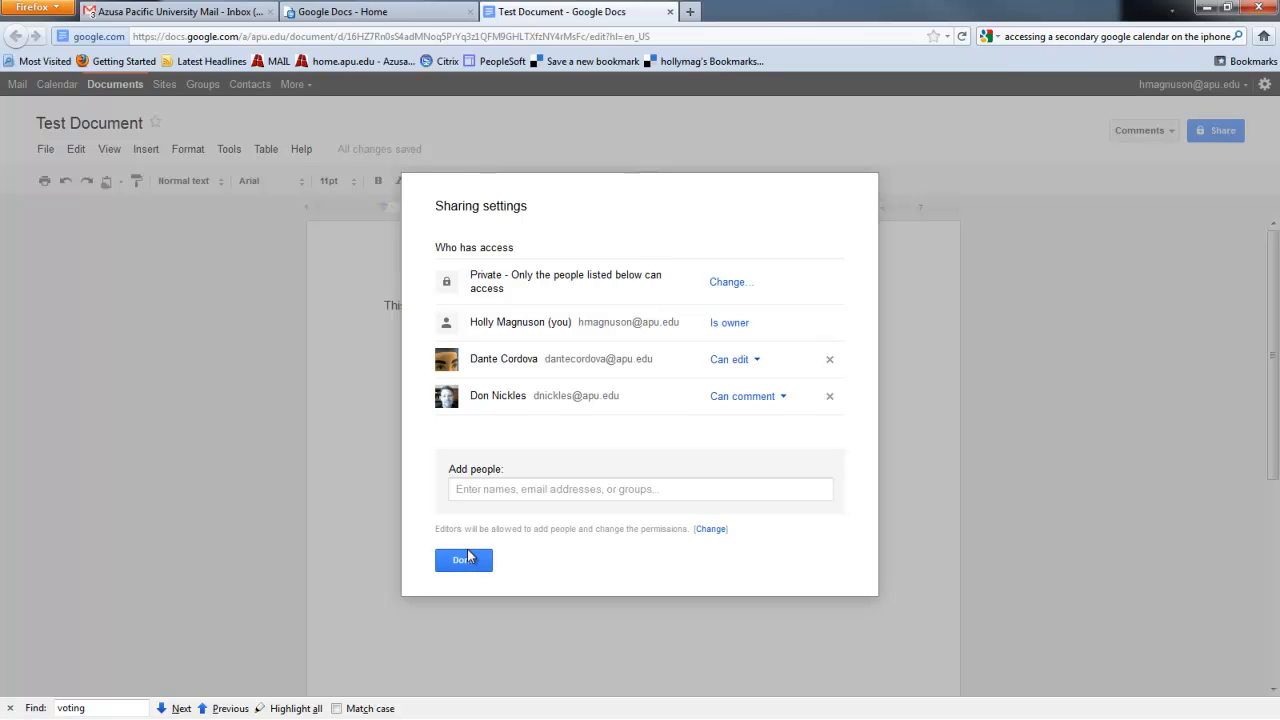
{"action": "left_click", "coordinate": [596, 490]}
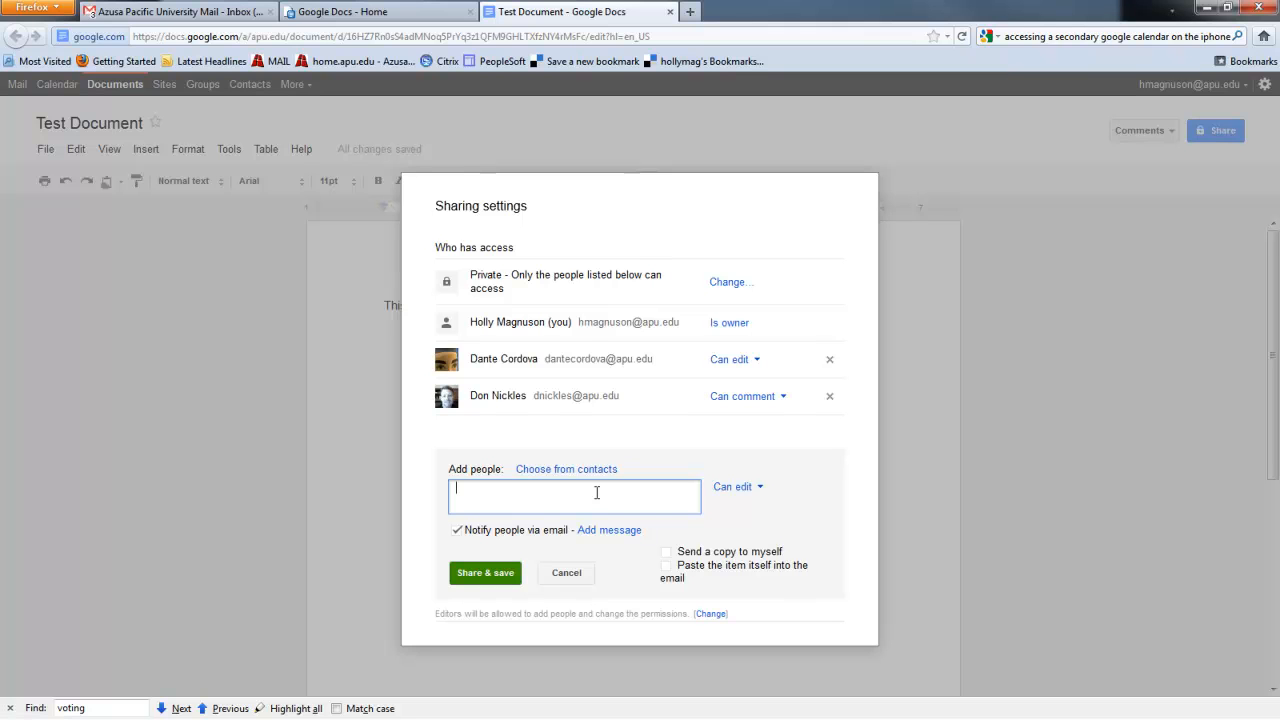
{"action": "type", "text": "imt c"}
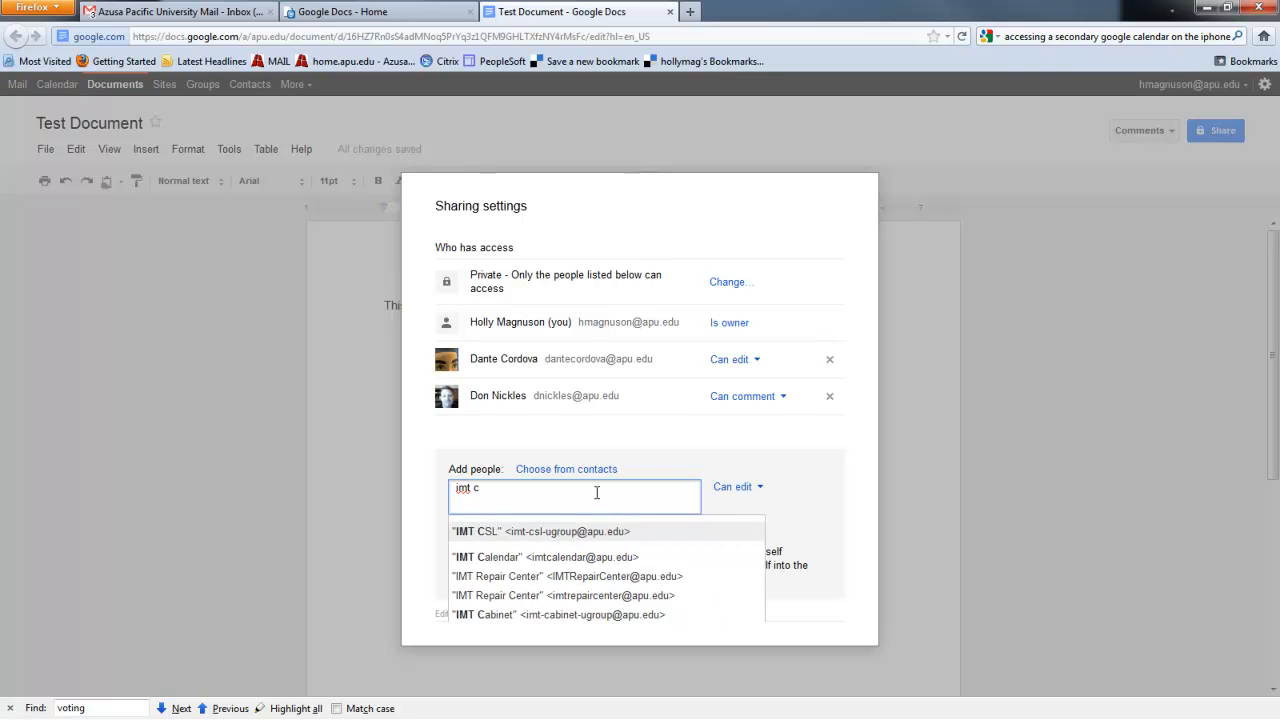
{"action": "key", "text": "Return"}
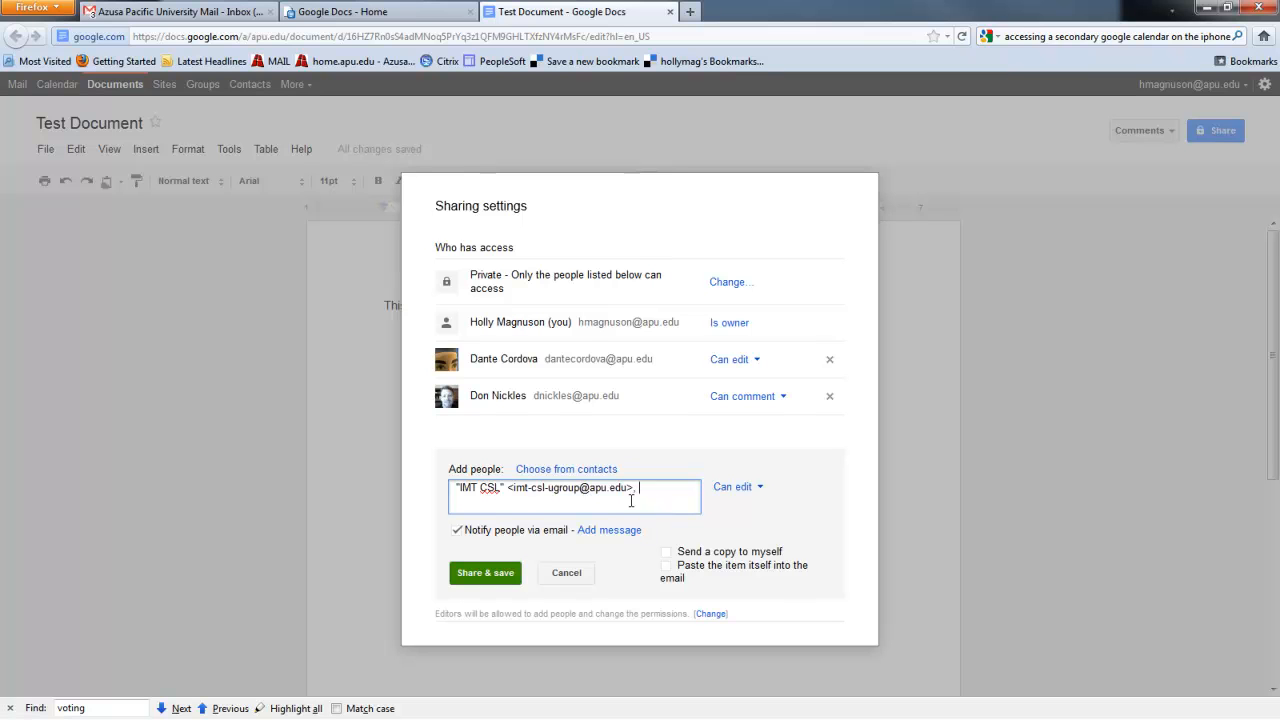
{"action": "left_click_drag", "start_coordinate": [650, 488], "coordinate": [455, 488]}
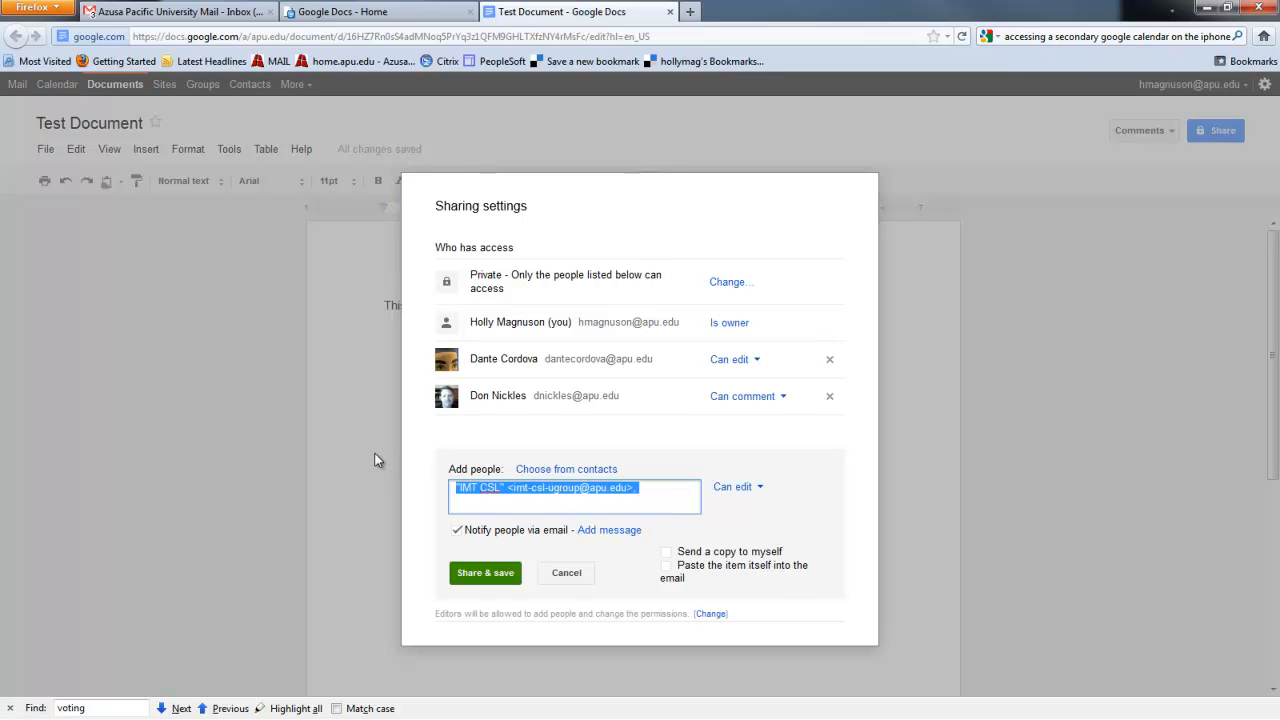
{"action": "key", "text": "BackSpace"}
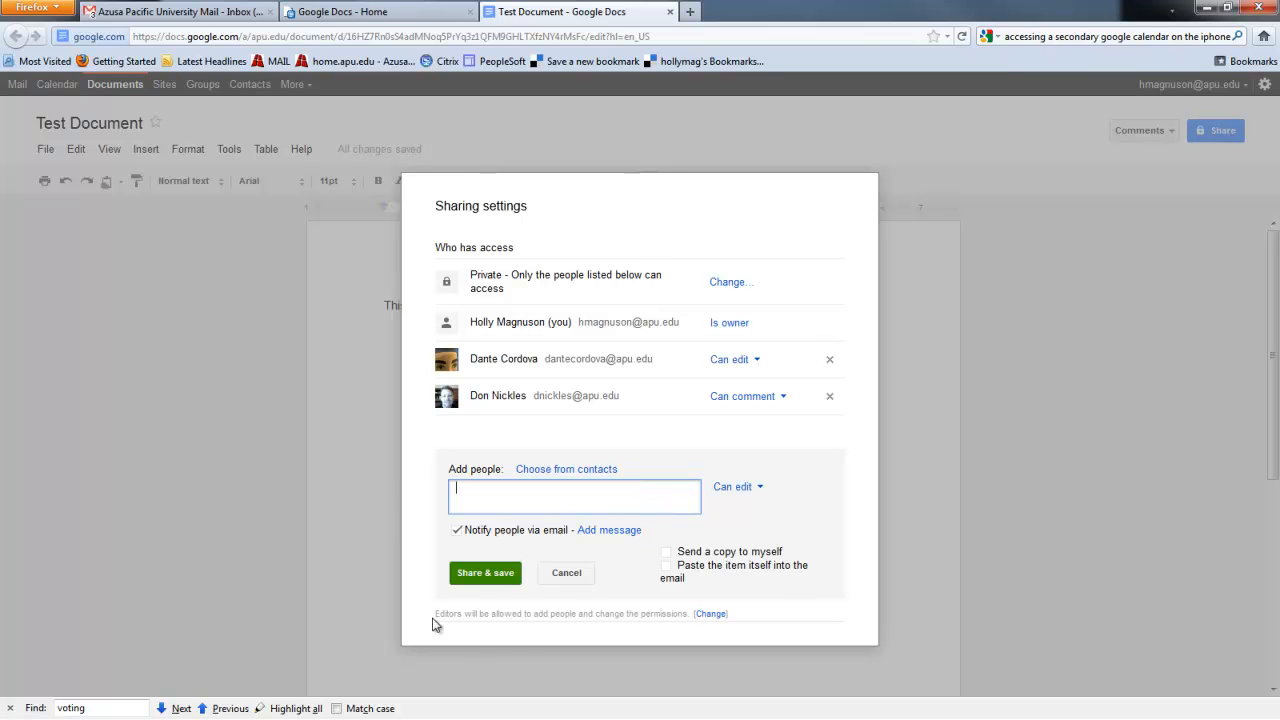
{"action": "left_click", "coordinate": [569, 574]}
Step: Close the sharing settings and open the inbox message announcing the shared document "Public folders primary users"
{"action": "left_click", "coordinate": [463, 559]}
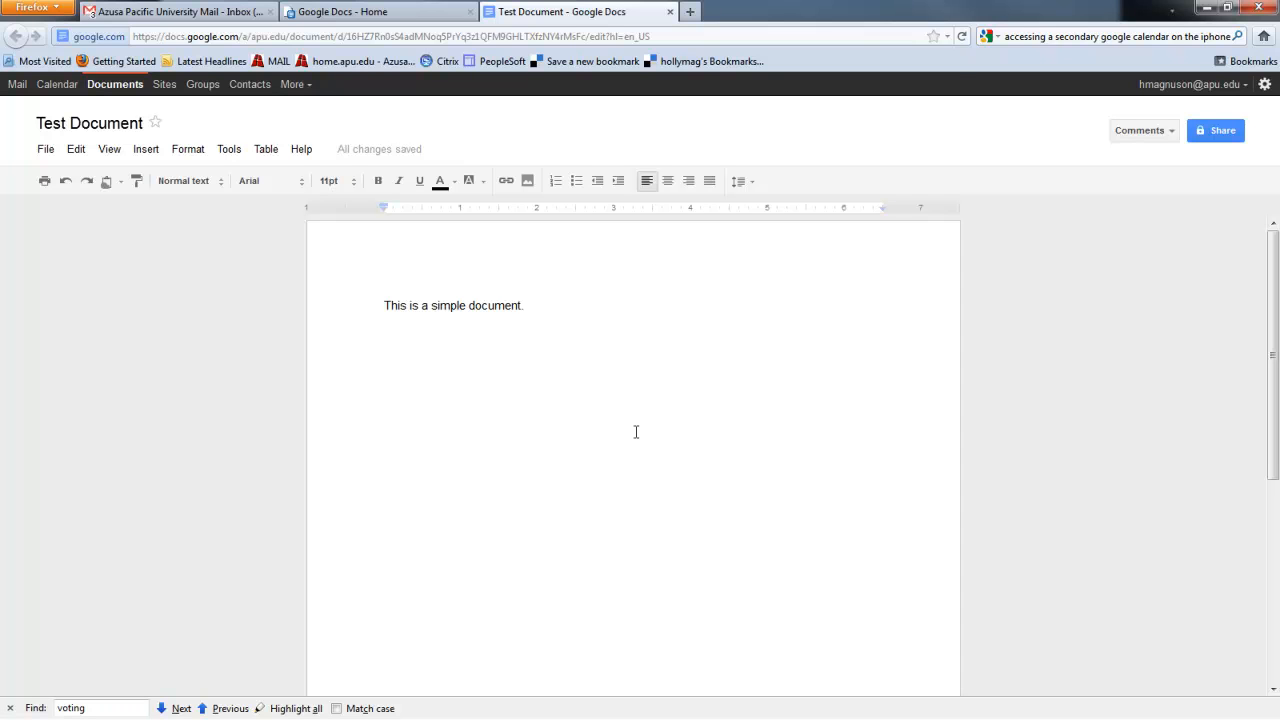
{"action": "left_click", "coordinate": [204, 13]}
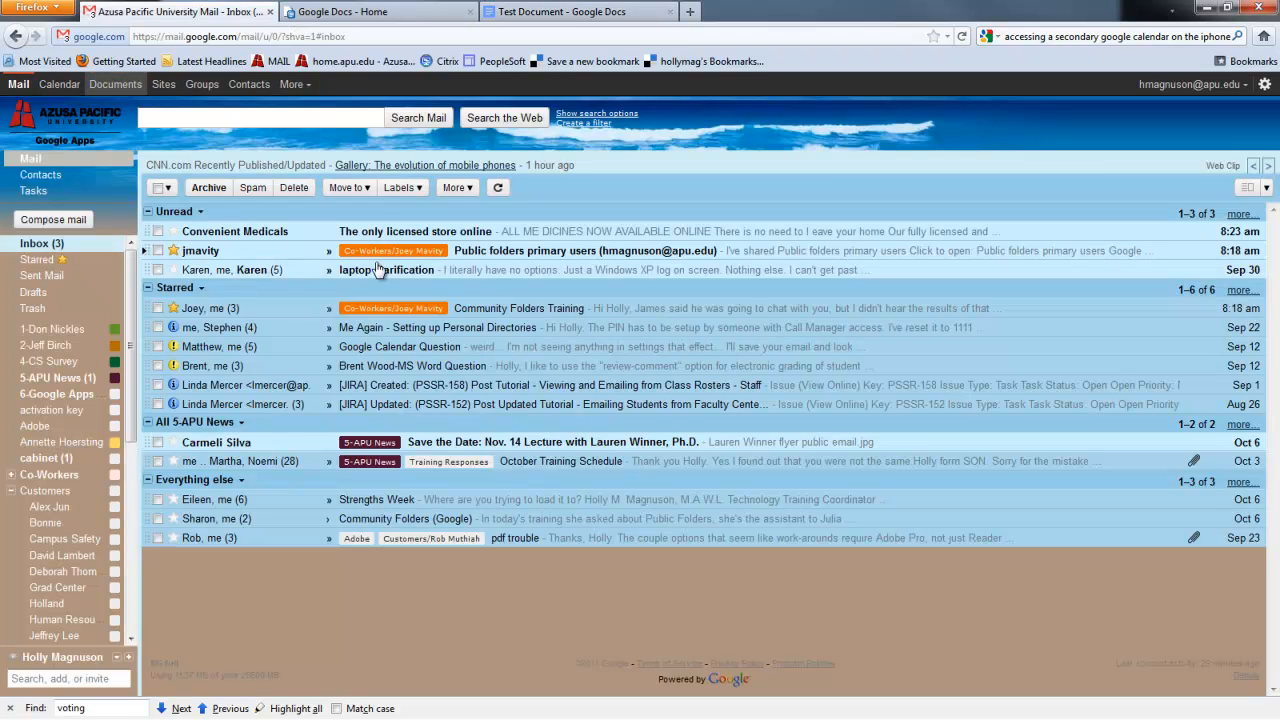
{"action": "left_click", "coordinate": [522, 257]}
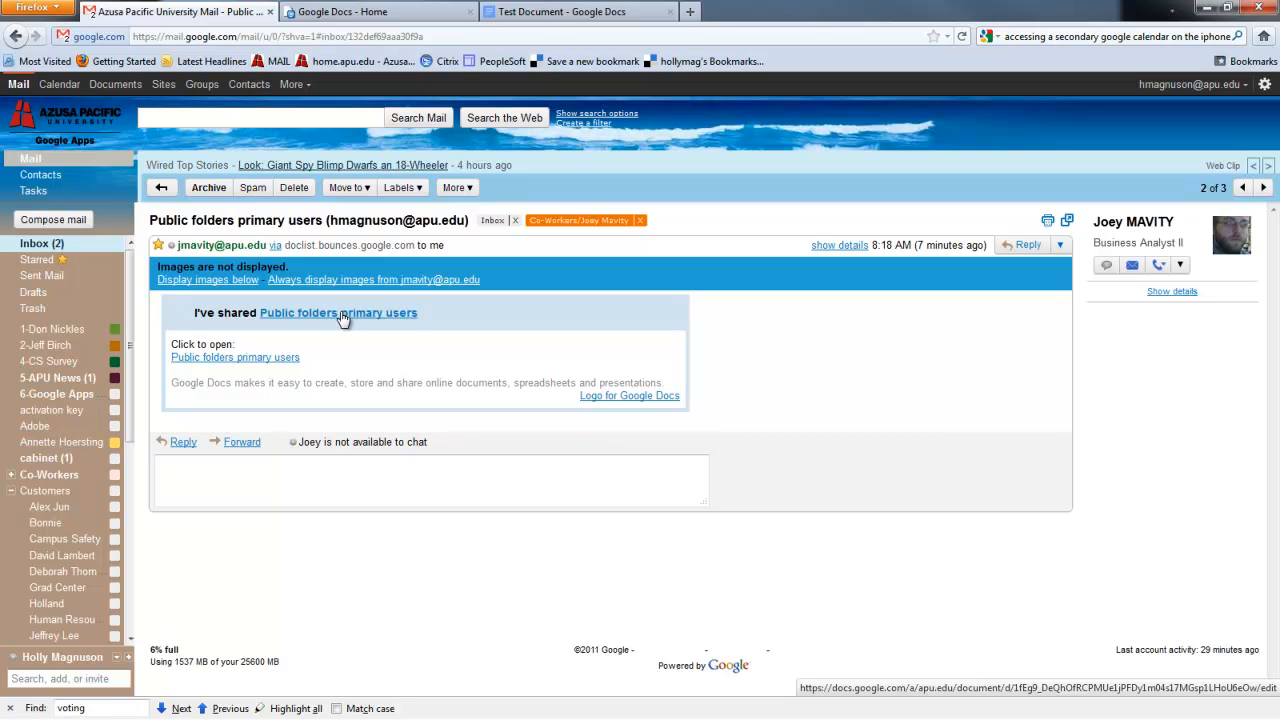
Step: Return to the Google Docs Home list and open the choices for creating a new item
{"action": "left_click", "coordinate": [394, 12]}
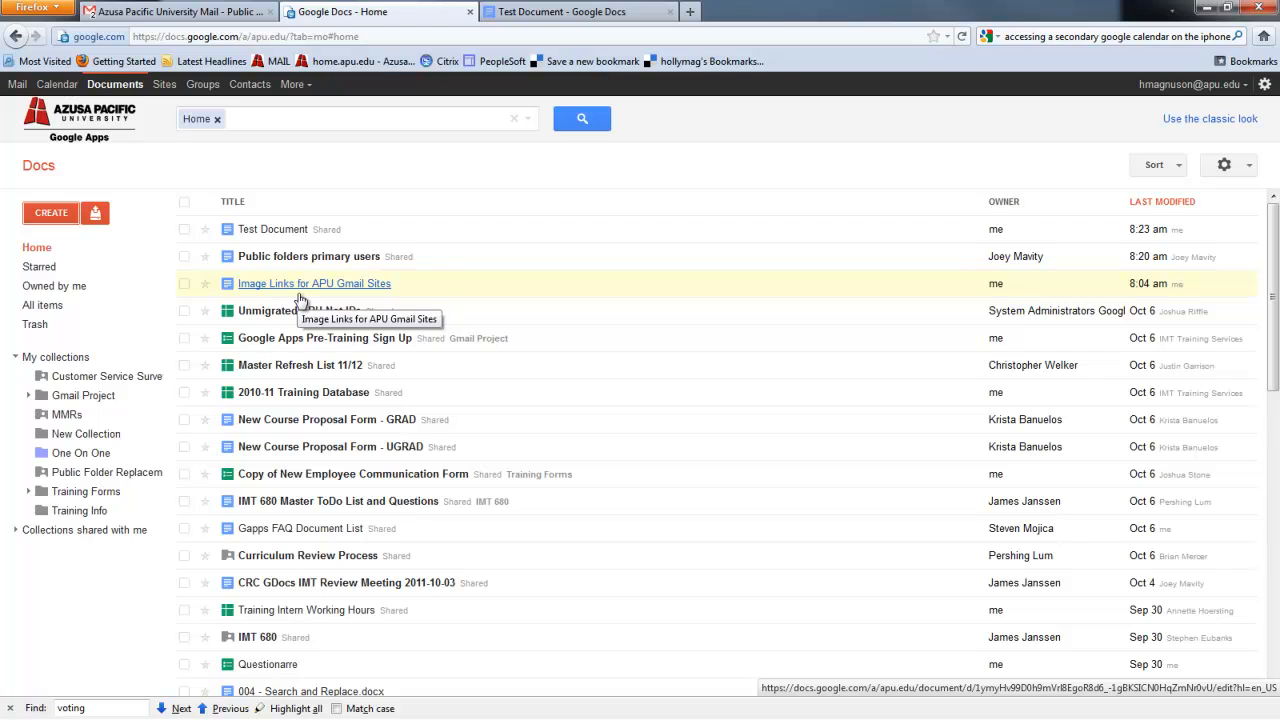
{"action": "left_click", "coordinate": [52, 213]}
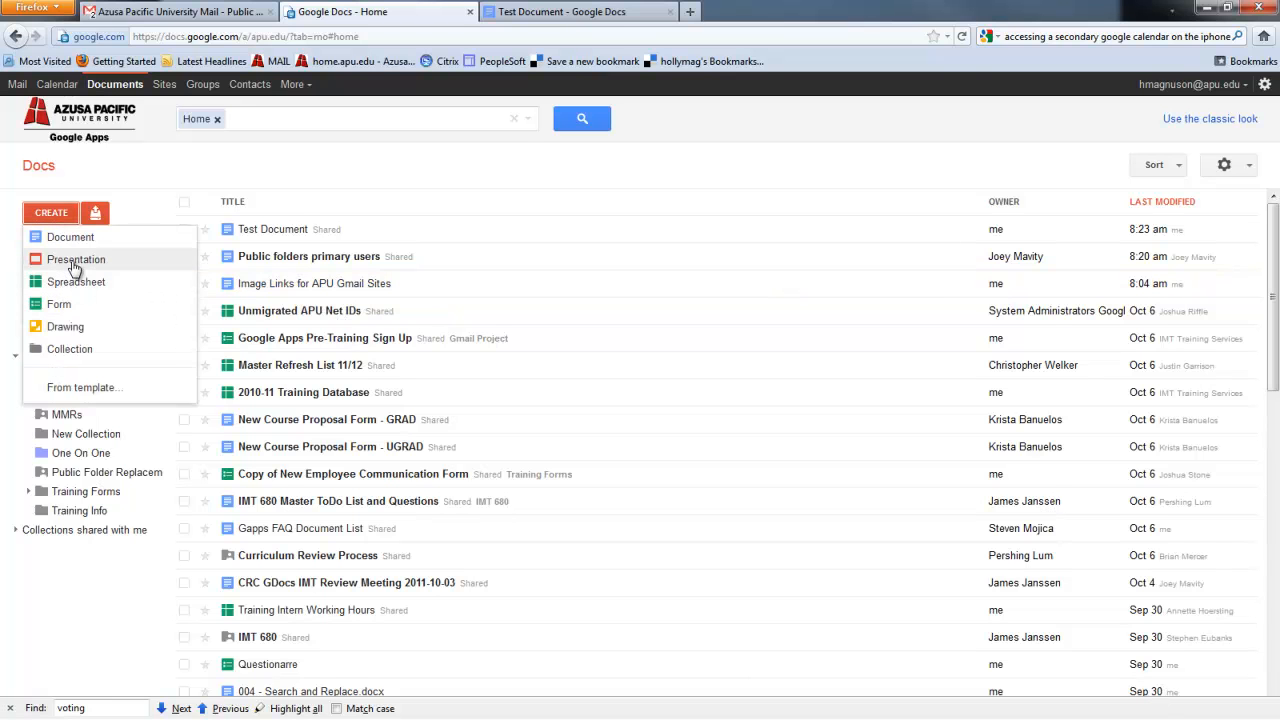